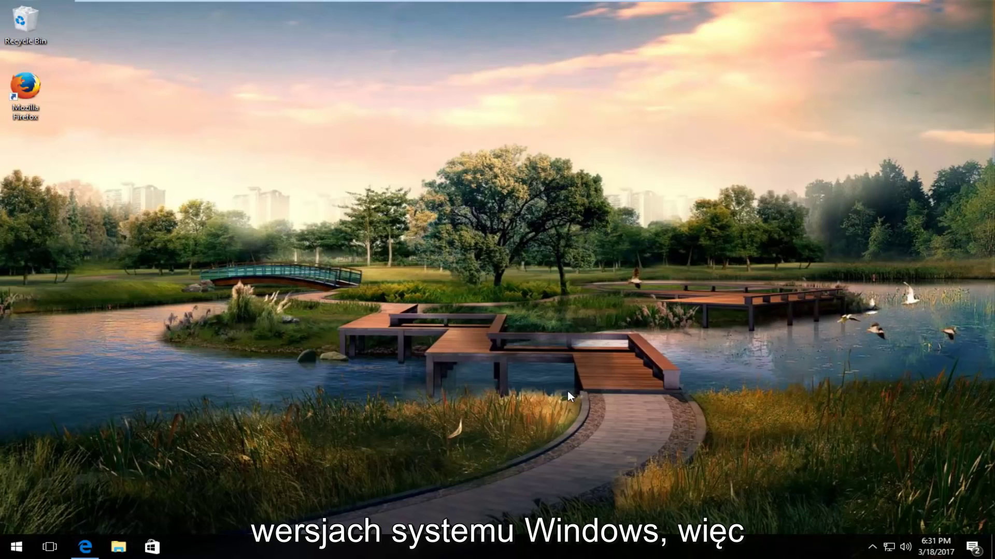
# Step: Open the winaero article in maximized Edge and follow its 'Download Windows 7 Games for Windows 10' link
pyautogui.click(82, 554)
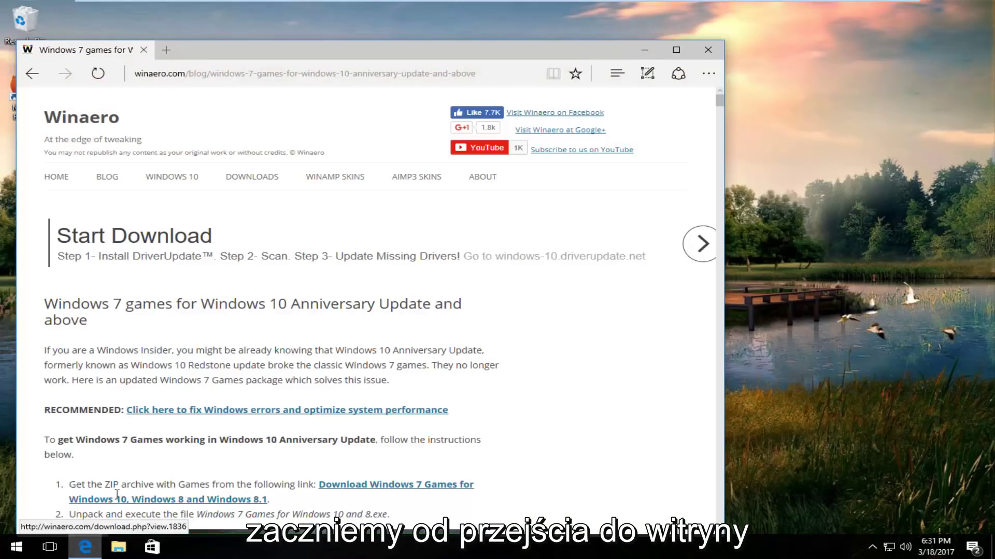
pyautogui.click(676, 50)
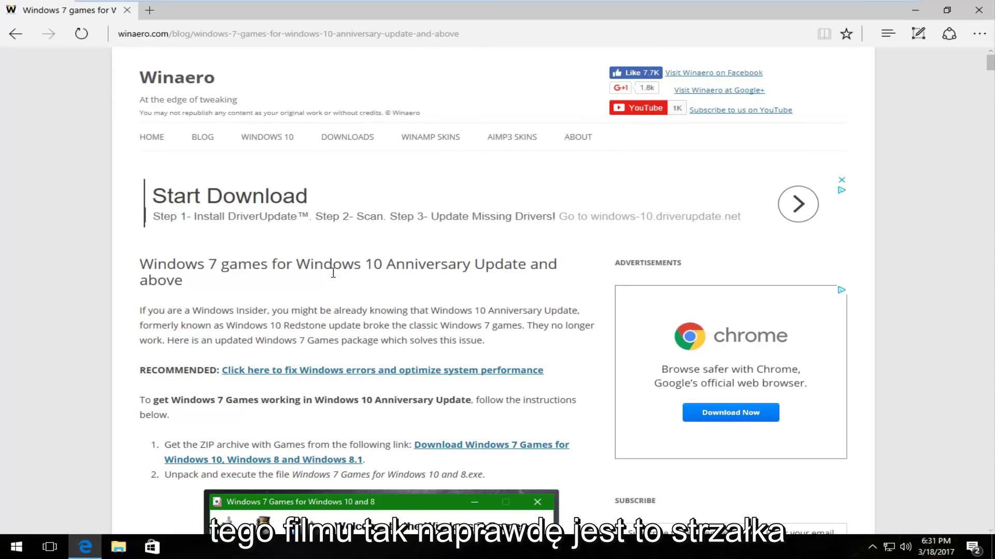
pyautogui.click(130, 37)
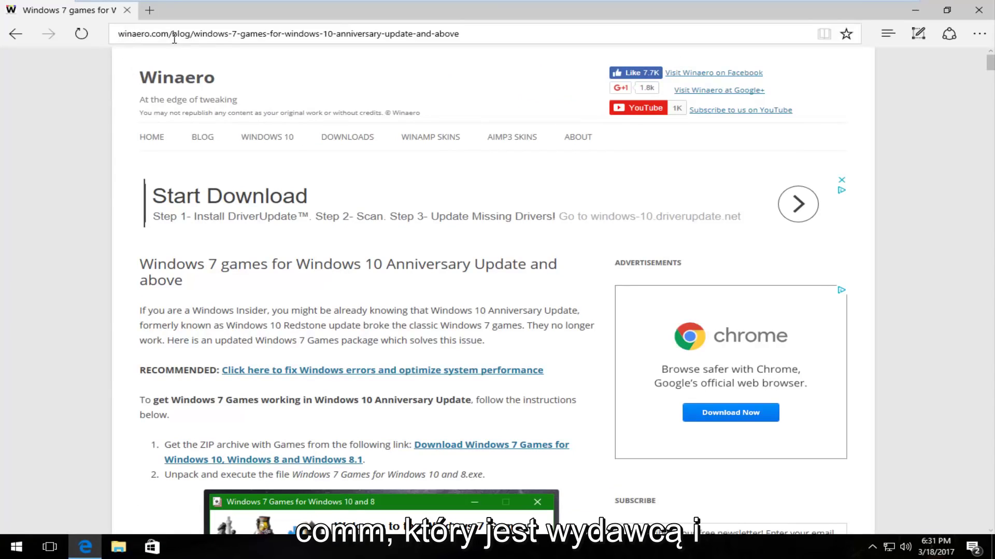
pyautogui.scroll(-5, 163, 160)
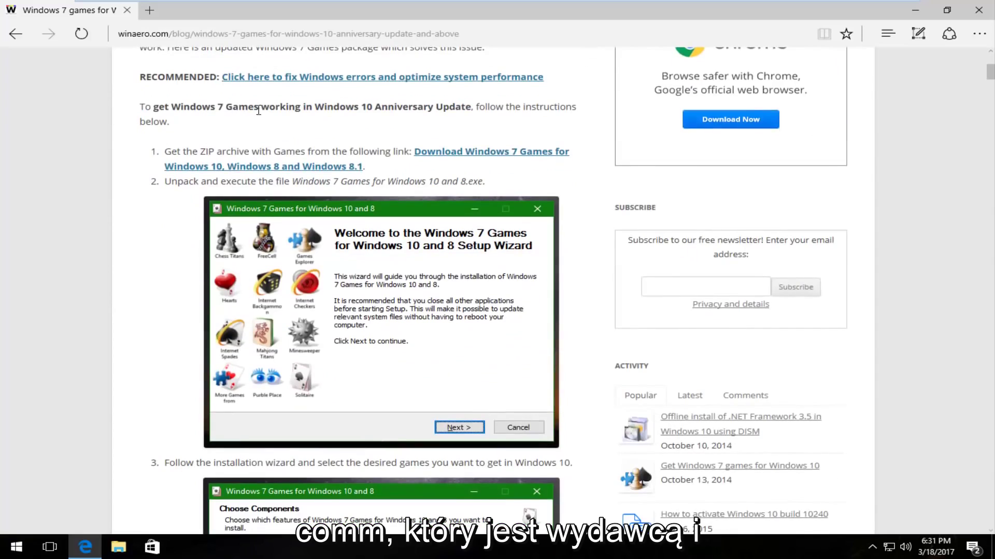
pyautogui.scroll(-4, 142, 305)
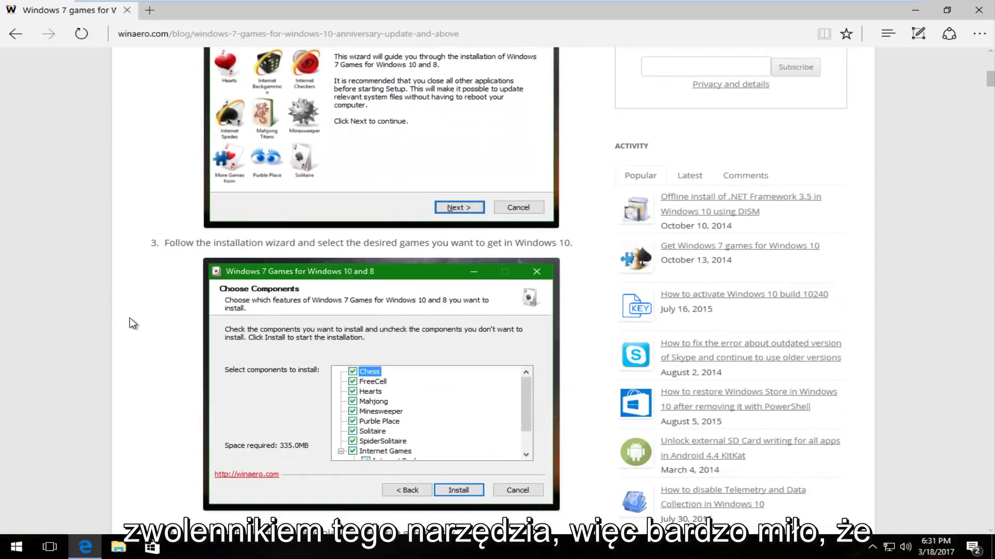
pyautogui.scroll(-6, 130, 318)
pyautogui.scroll(11, 130, 318)
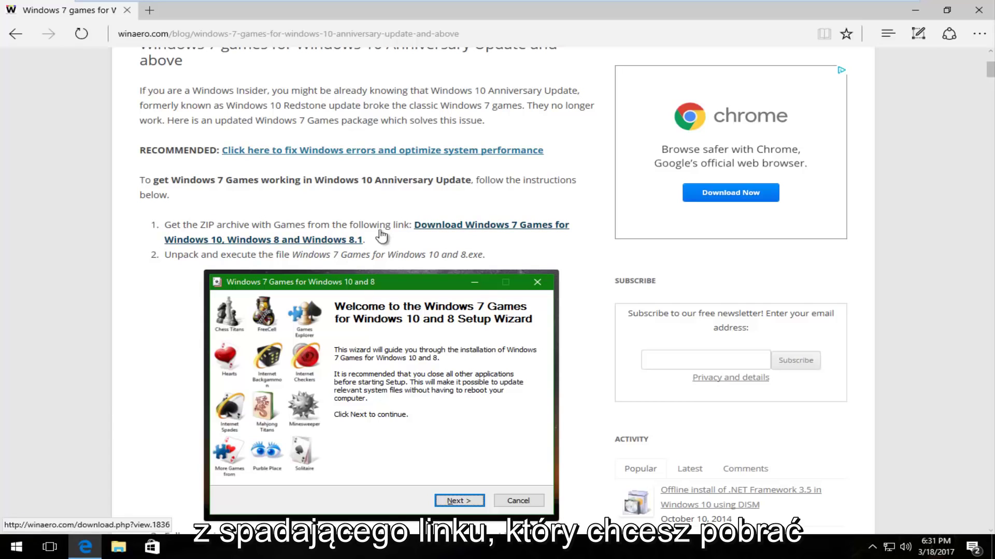
pyautogui.click(283, 242)
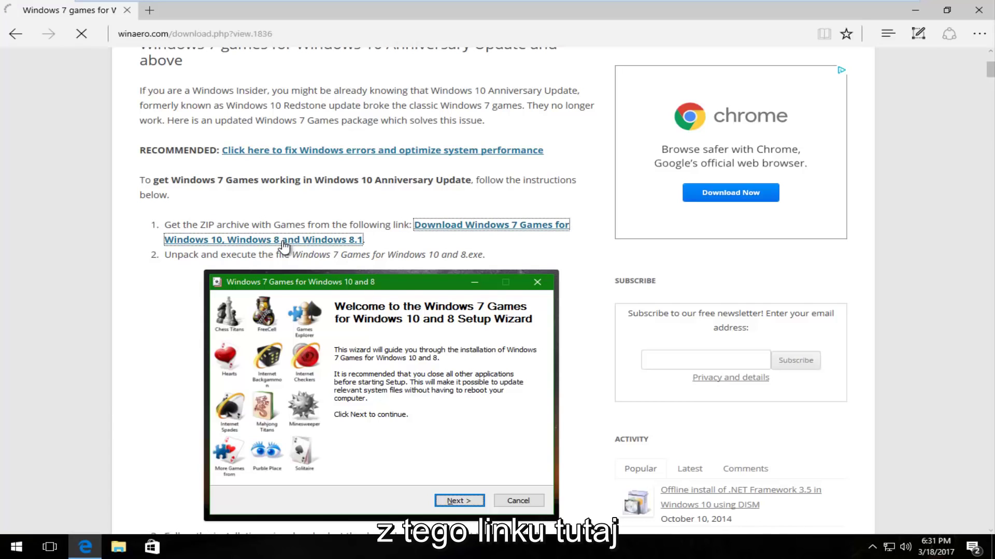
# Step: On the winaero download page, request the 'Download Windows 7 games for Windows 10' package
pyautogui.scroll(-5, 275, 243)
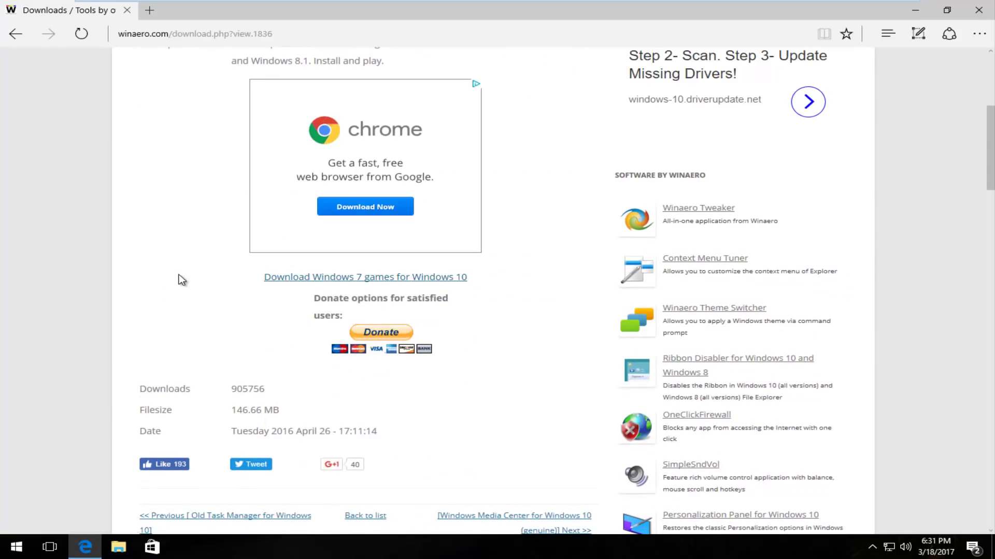
pyautogui.scroll(1, 178, 275)
pyautogui.scroll(-1, 179, 276)
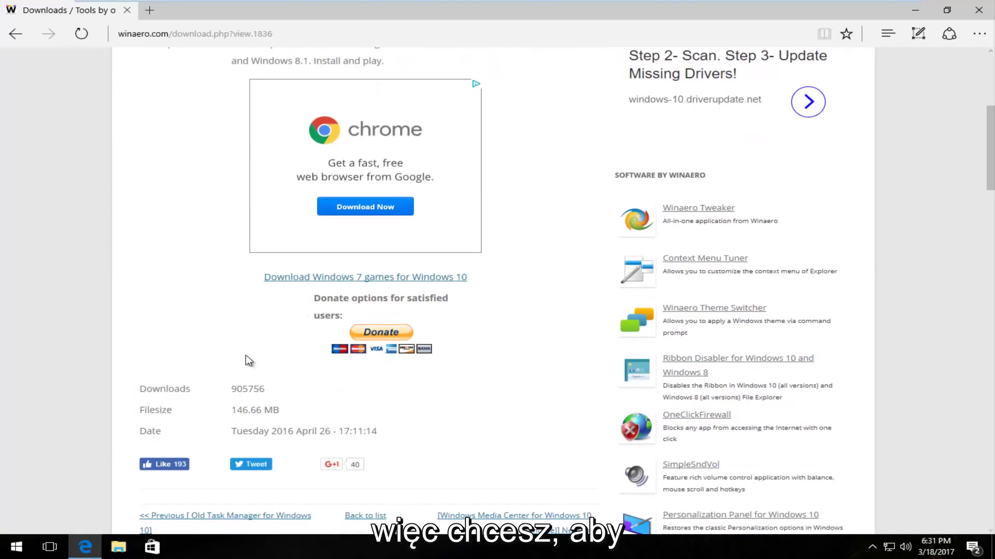
pyautogui.click(375, 282)
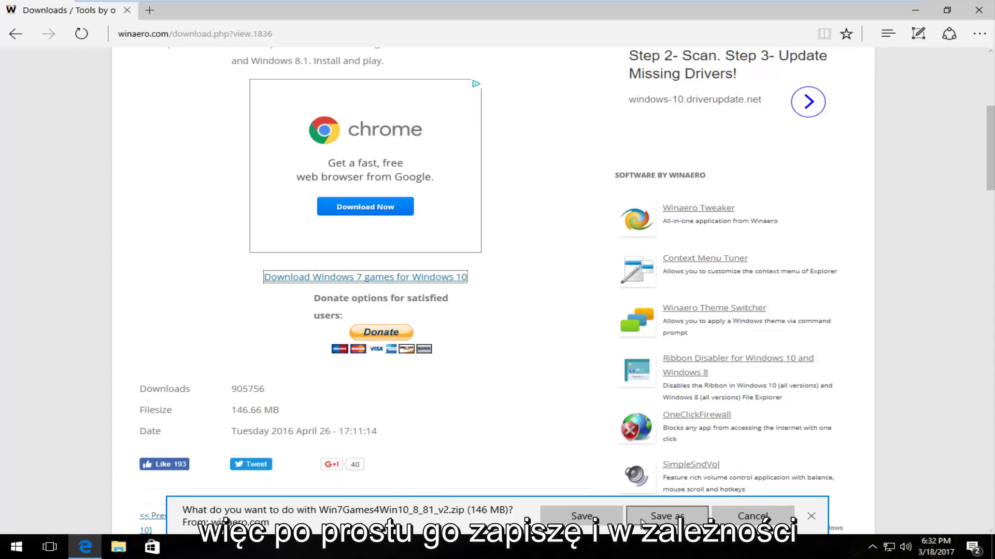
# Step: Save Win7Games4Win10_8_81_v2.zip from the download bar
pyautogui.click(602, 520)
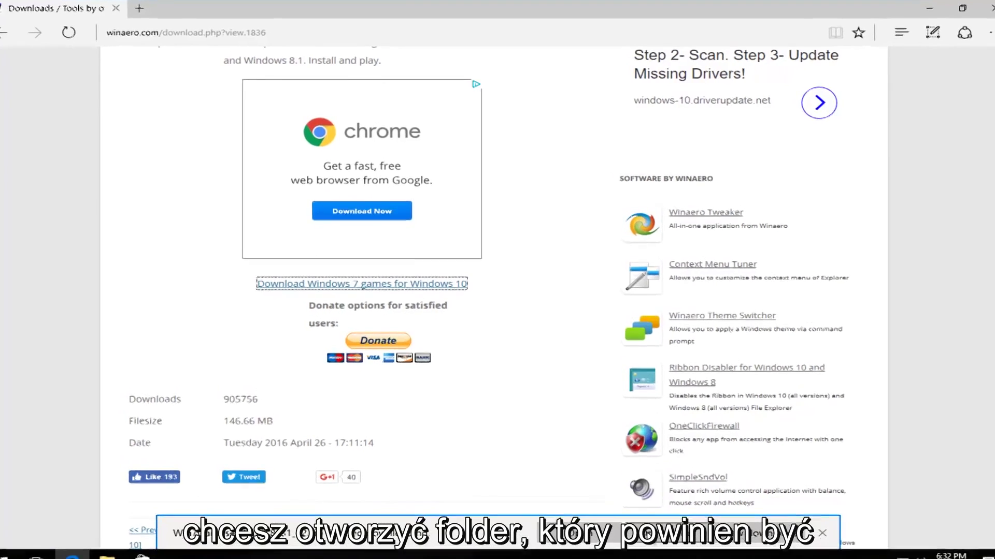
# Step: Open Win7Games4Win10_8_81_v2.zip in its folder and run the Windows 7 Games application inside
pyautogui.click(674, 550)
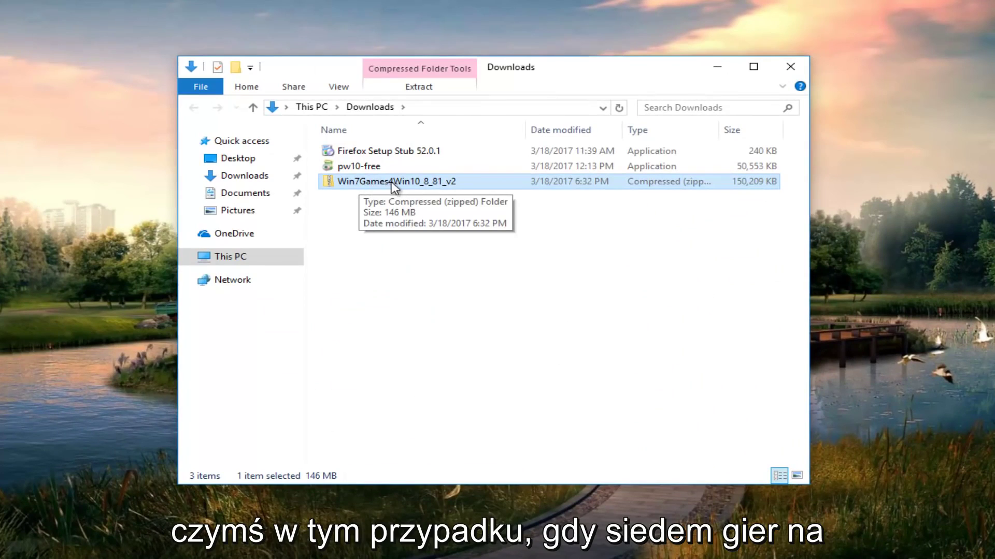
pyautogui.doubleClick(425, 180)
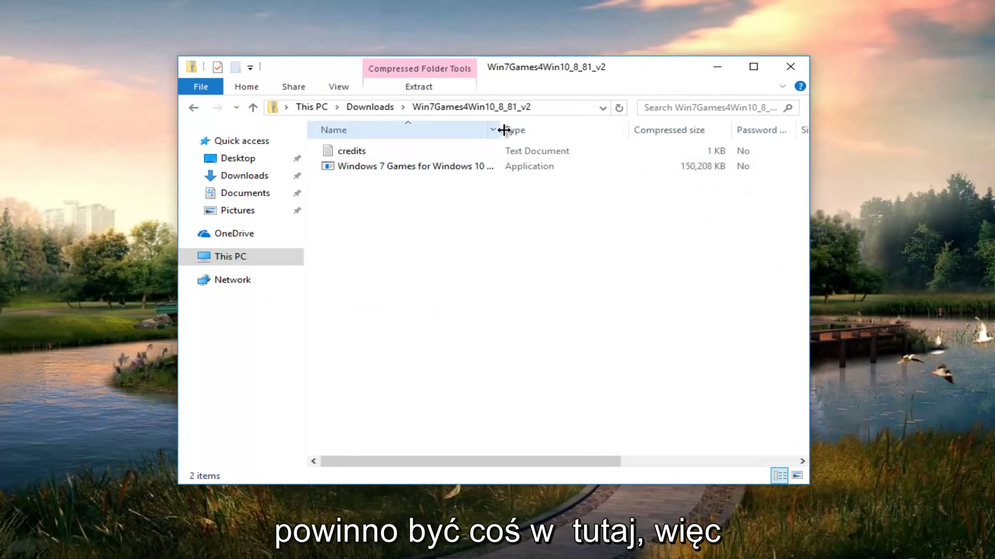
pyautogui.moveTo(500, 130); pyautogui.dragTo(581, 129)
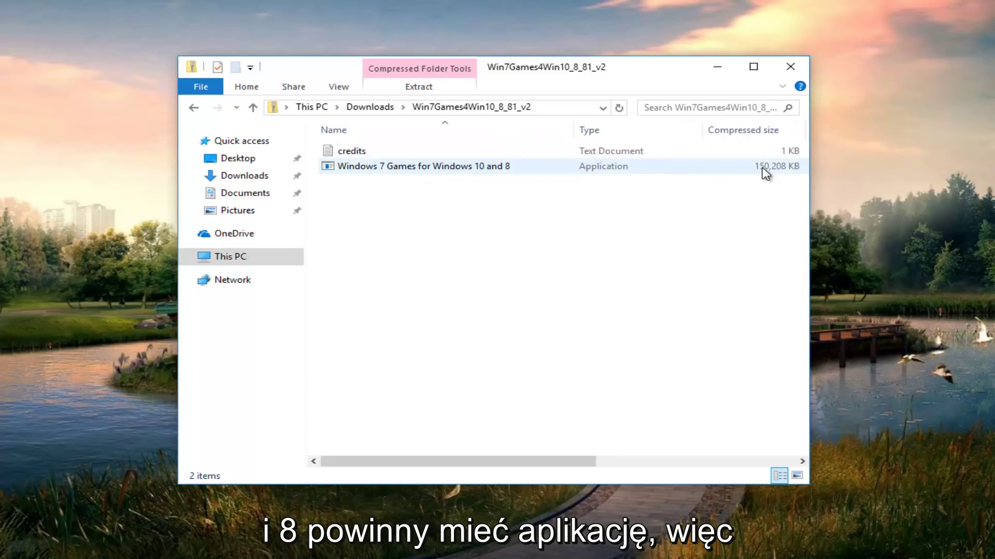
pyautogui.doubleClick(435, 166)
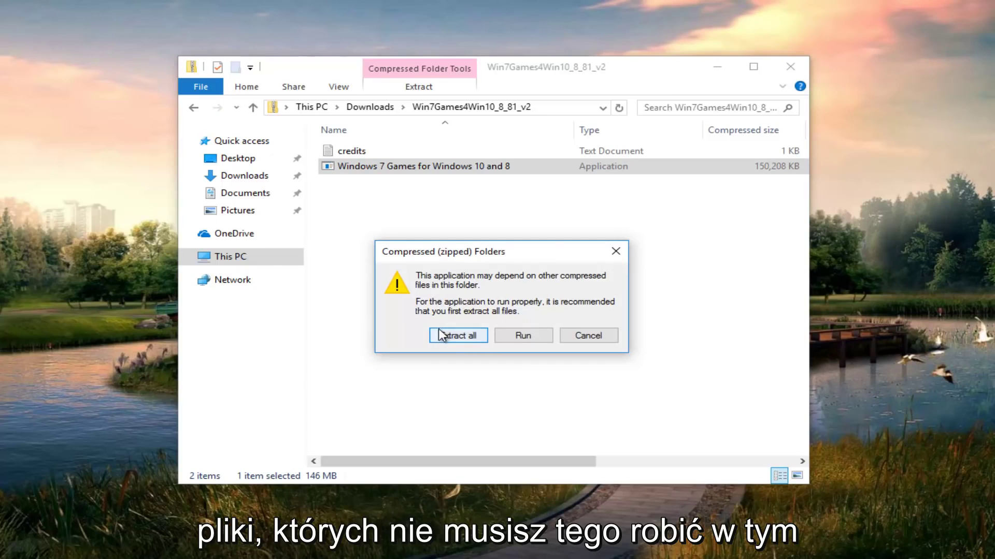
# Step: Run the installer without extracting, grant administrator permission, and keep English as the setup language
pyautogui.click(523, 337)
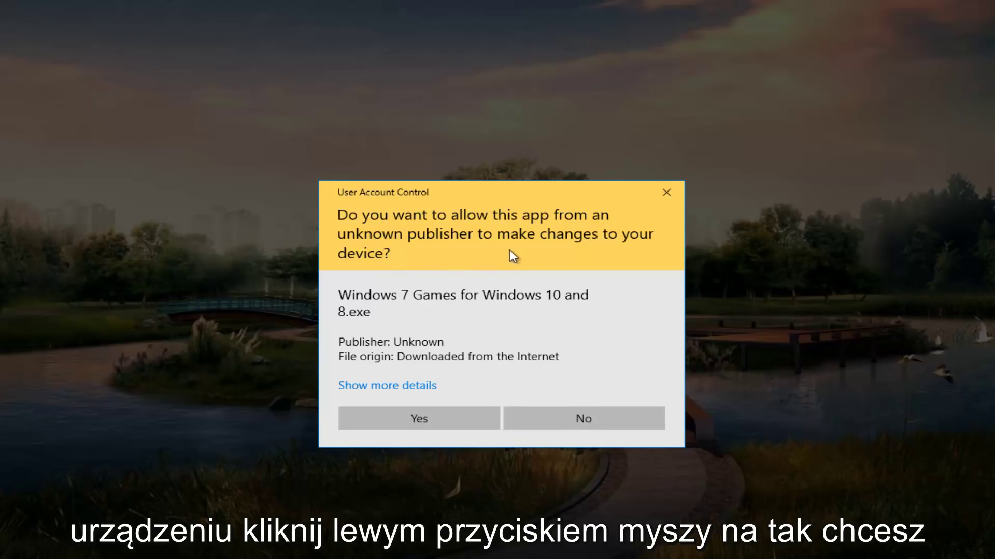
pyautogui.click(418, 424)
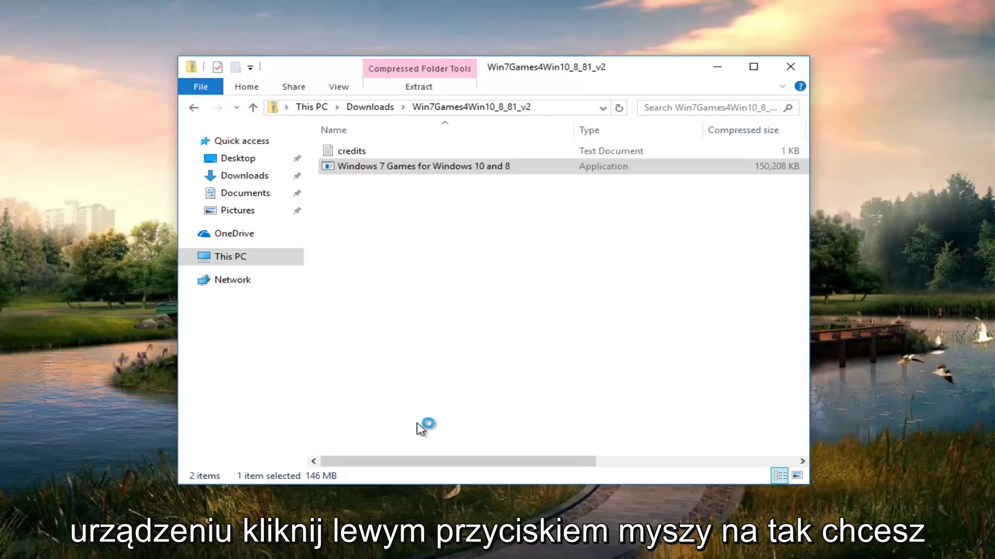
pyautogui.click(710, 67)
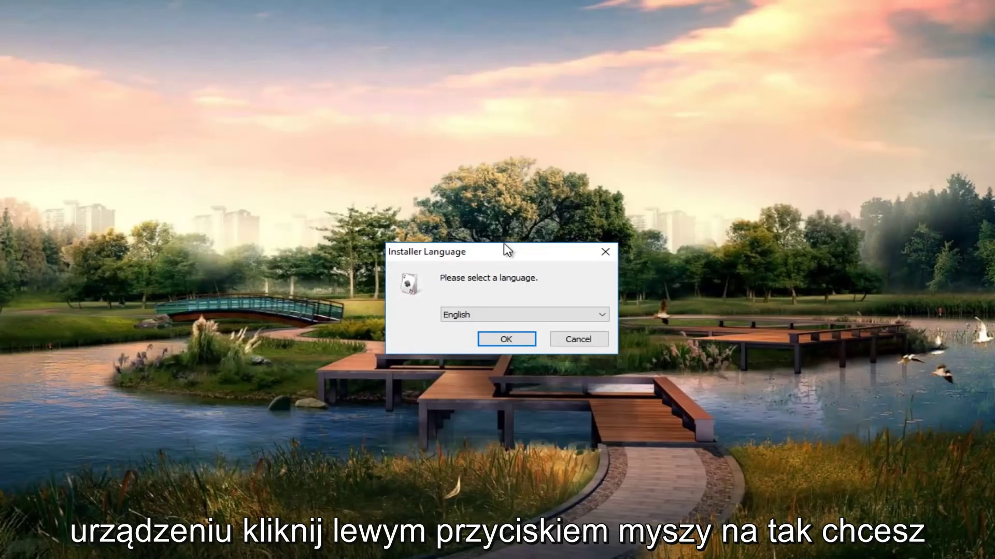
pyautogui.click(469, 317)
pyautogui.click(470, 317)
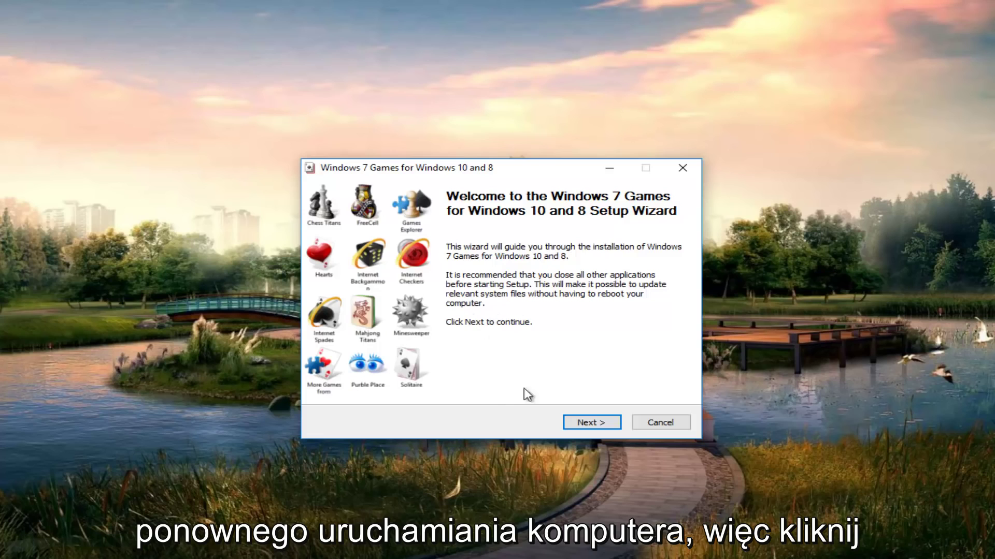
# Step: Install all listed games and finish the wizard with 'Discover Winaero Tweaker' unchecked
pyautogui.click(586, 425)
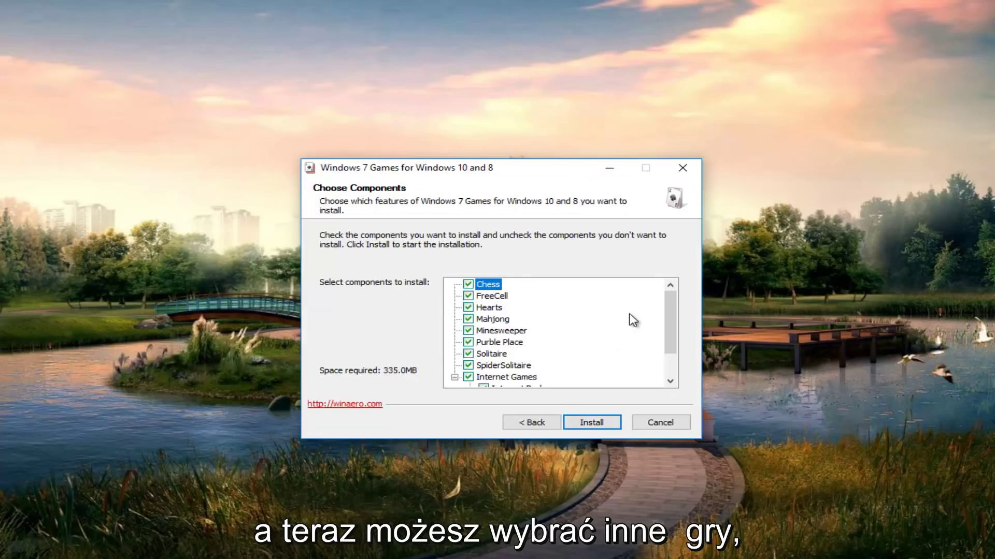
pyautogui.moveTo(667, 304)
pyautogui.mouseDown()
pyautogui.moveTo(667, 333)
pyautogui.moveTo(658, 294)
pyautogui.mouseUp()
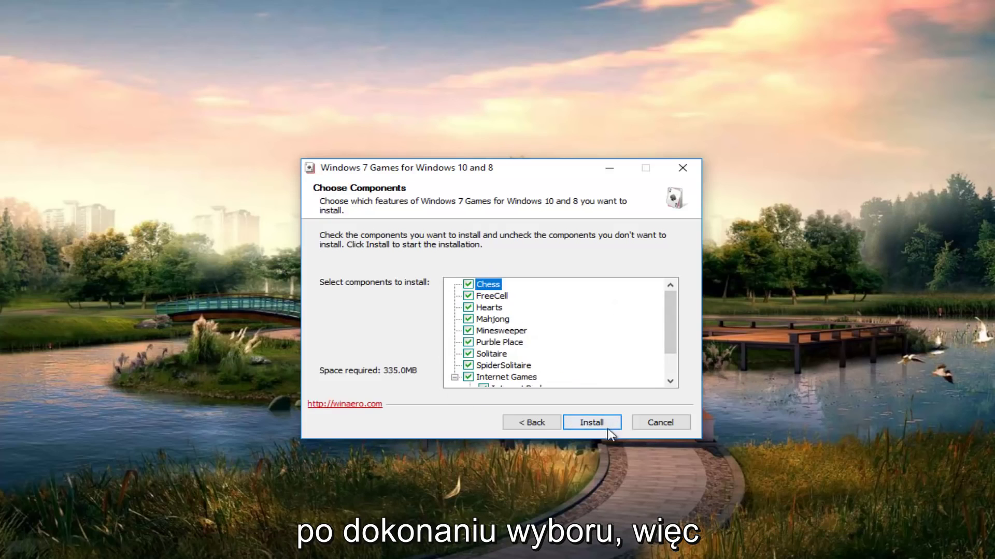
pyautogui.click(582, 423)
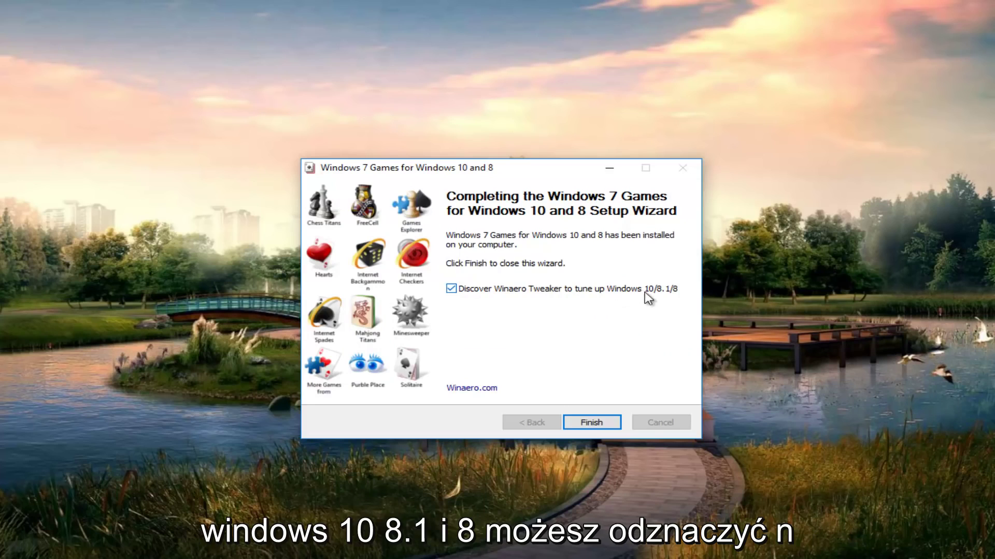
pyautogui.click(451, 289)
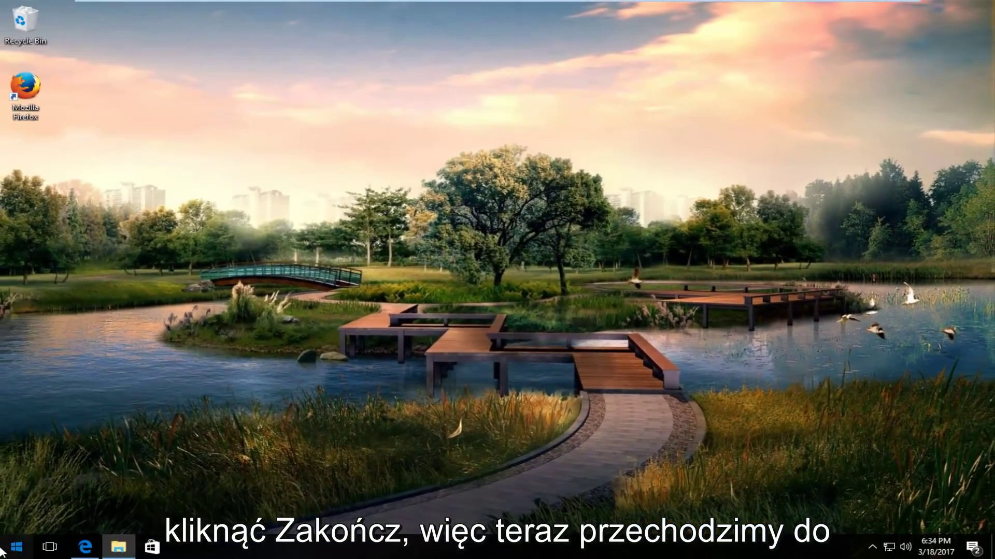
# Step: Launch Solitaire from a Start menu search for 'solita', then close it
pyautogui.click(5, 550)
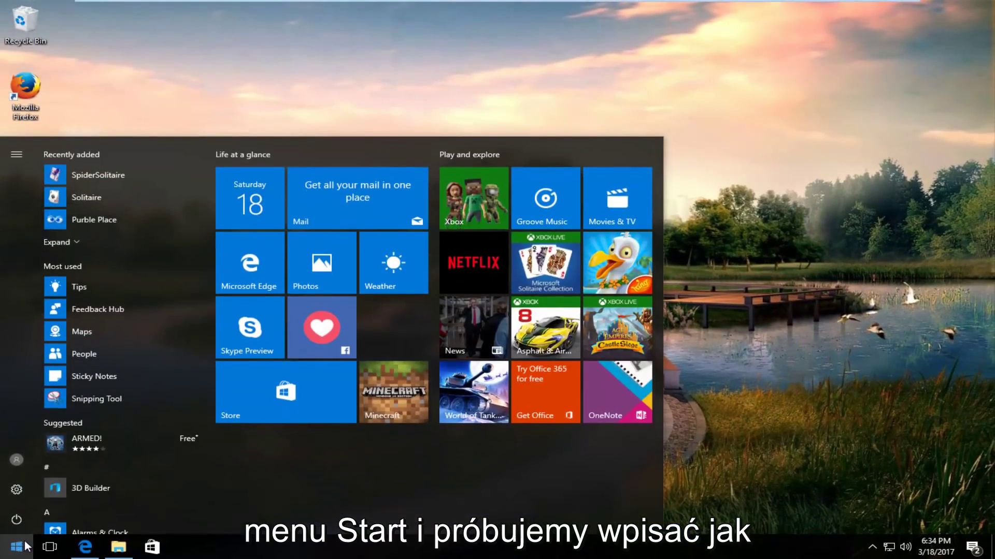
pyautogui.write('solit')
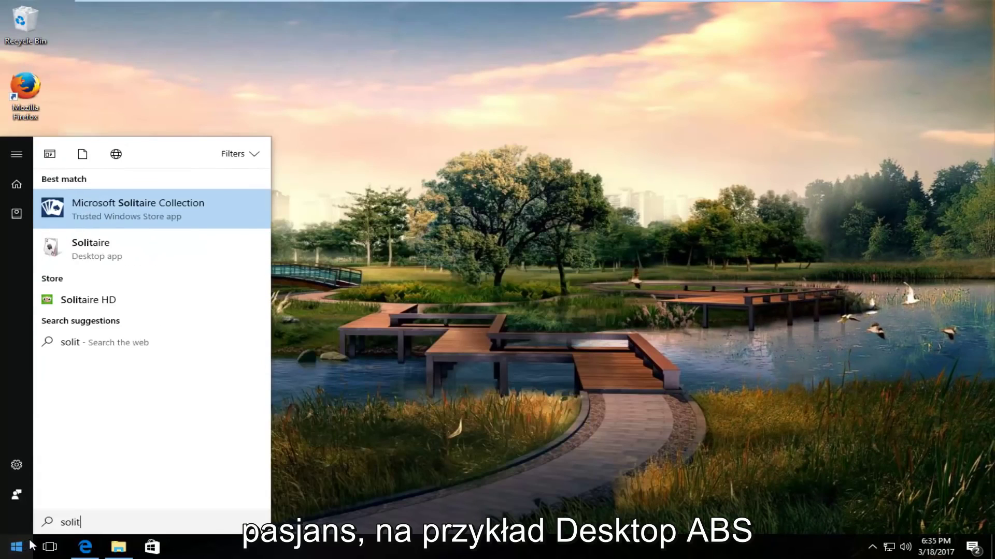
pyautogui.write('a')
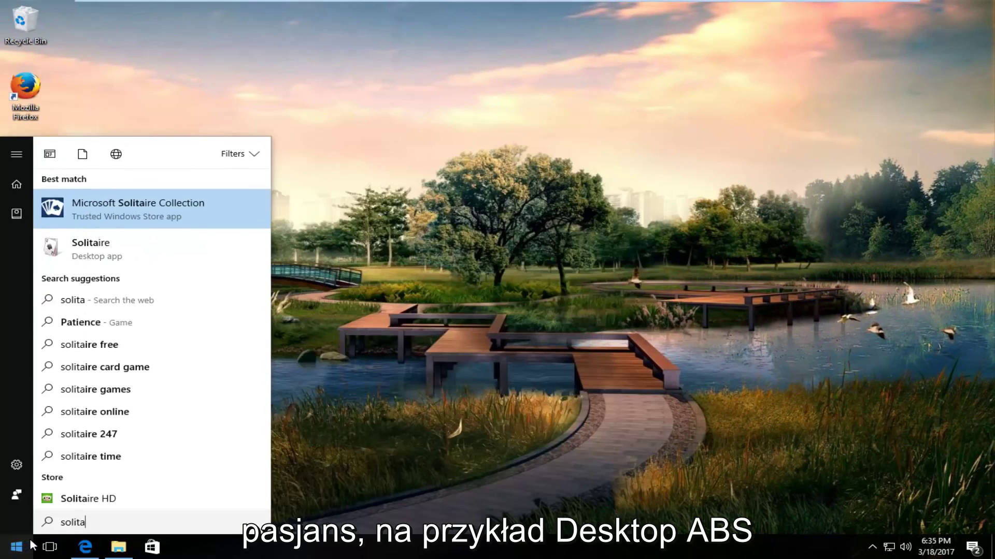
pyautogui.click(108, 246)
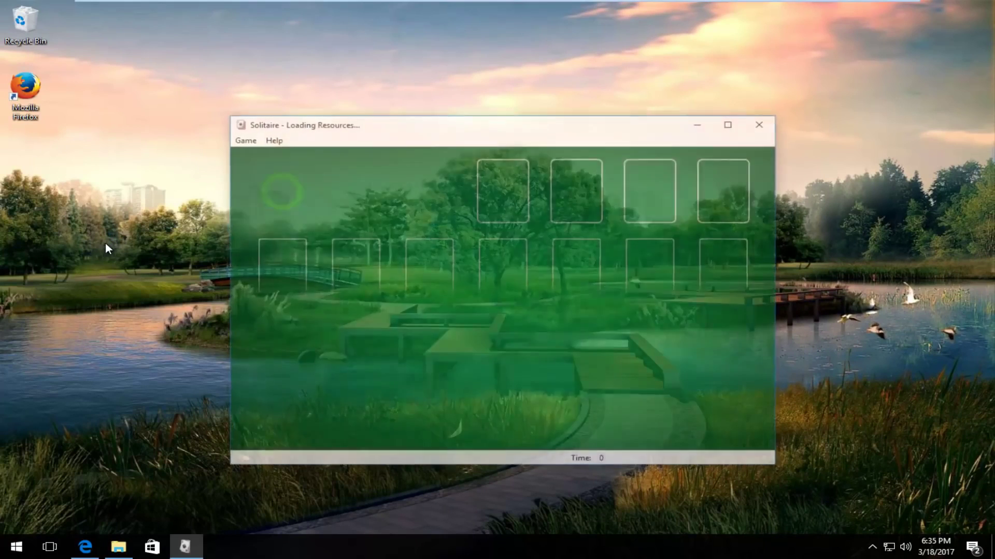
pyautogui.moveTo(364, 132); pyautogui.dragTo(382, 104)
pyautogui.click(780, 94)
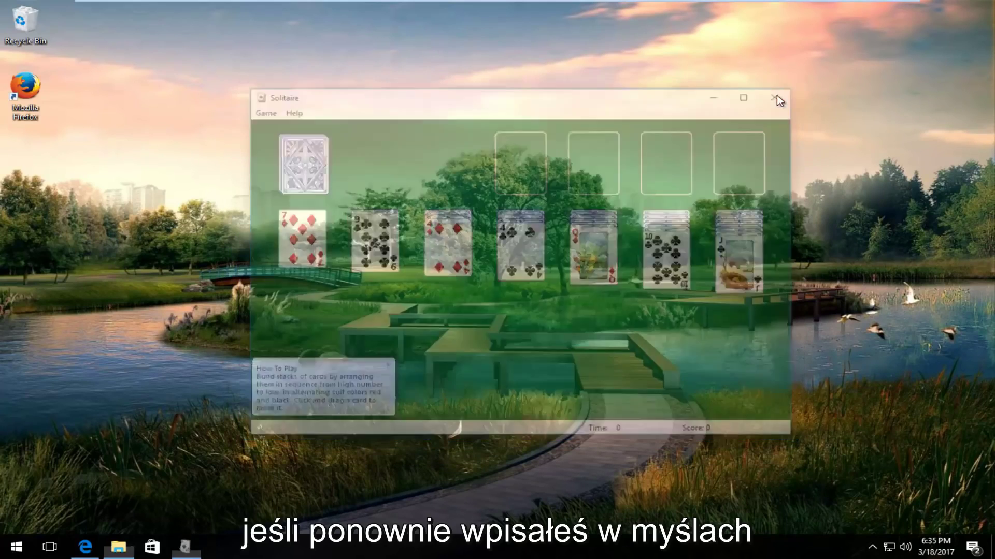
# Step: Search the Start menu for Minesweeper, start a Beginner game, and uncover a tile
pyautogui.click(16, 547)
pyautogui.write('minesewee')
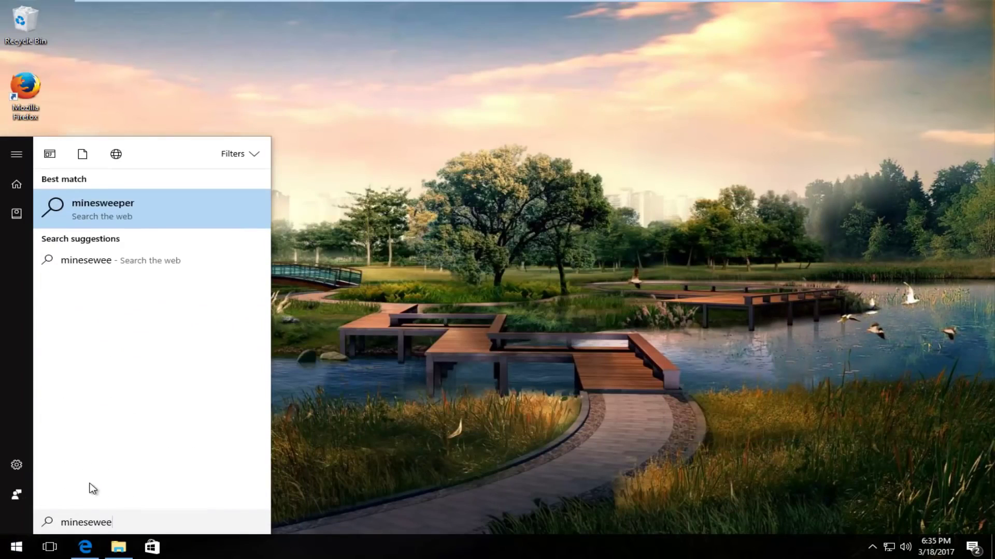
pyautogui.press('BackSpace')
pyautogui.press('BackSpace')
pyautogui.press('BackSpace')
pyautogui.press('BackSpace')
pyautogui.press('BackSpace')
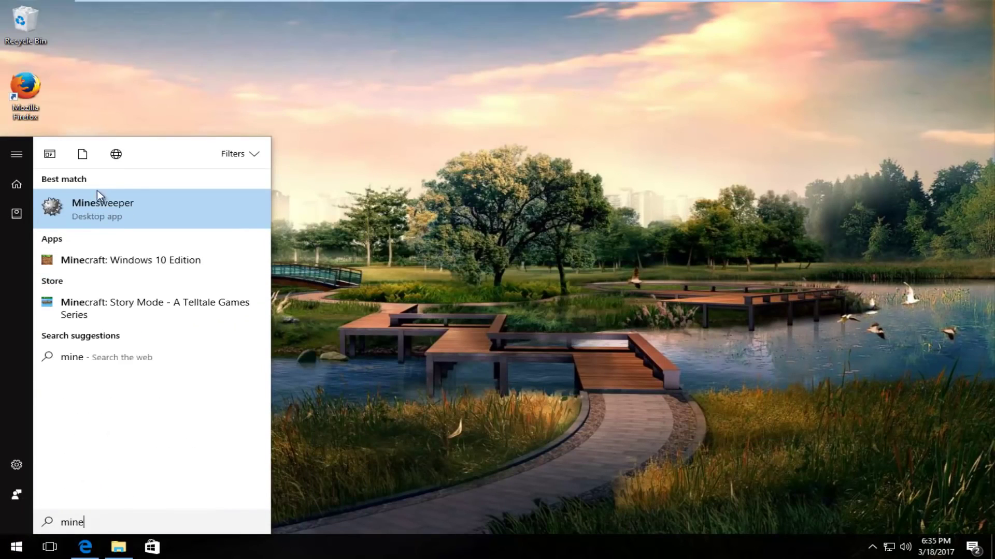
pyautogui.click(98, 191)
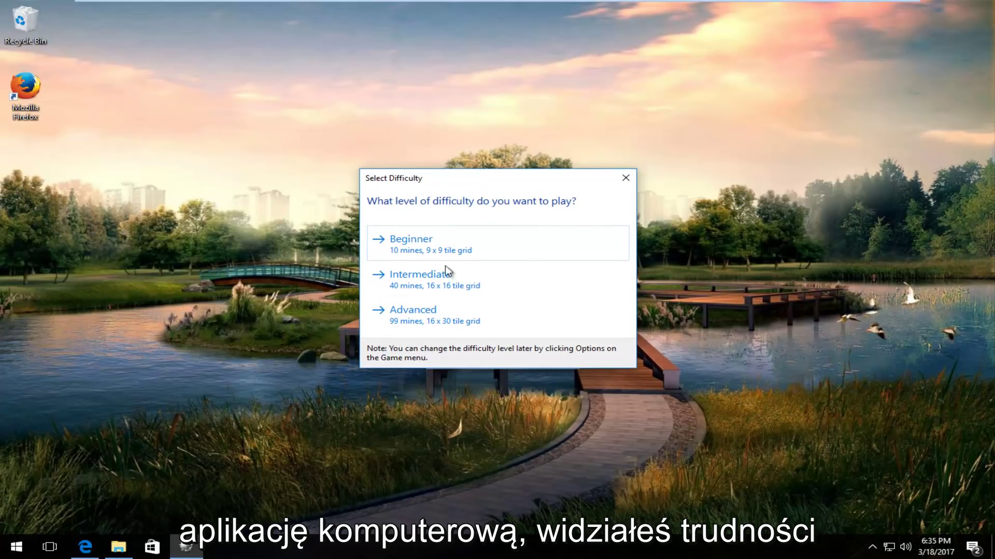
pyautogui.click(423, 256)
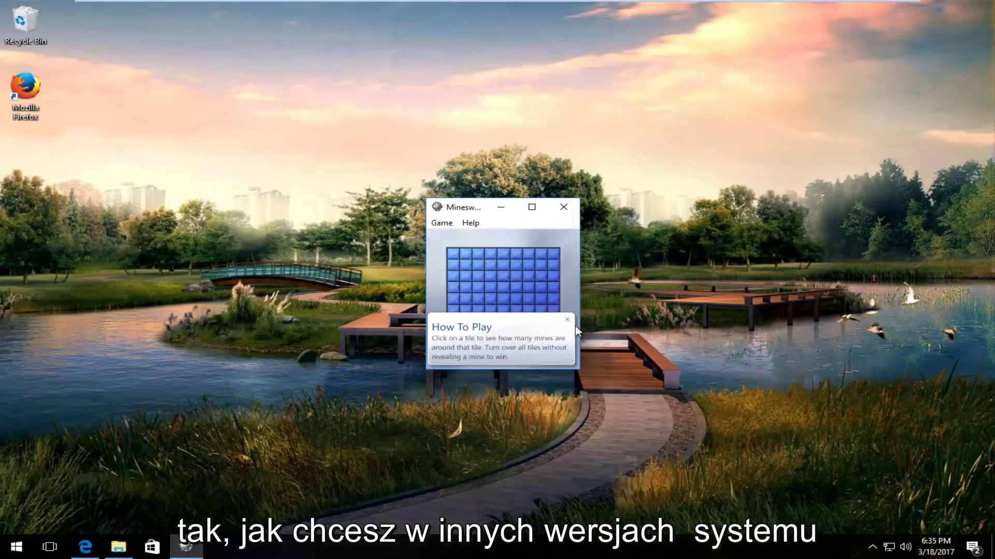
pyautogui.click(553, 322)
pyautogui.click(465, 321)
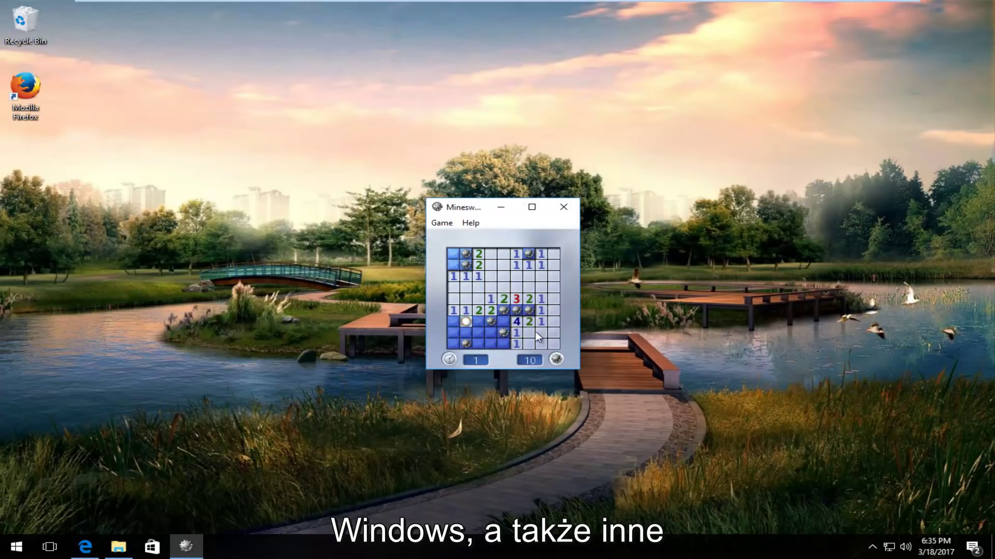
# Step: Close Minesweeper, launch Chess Titans via a 'chess' search, skip the difficulty choice, then close it
pyautogui.click(564, 207)
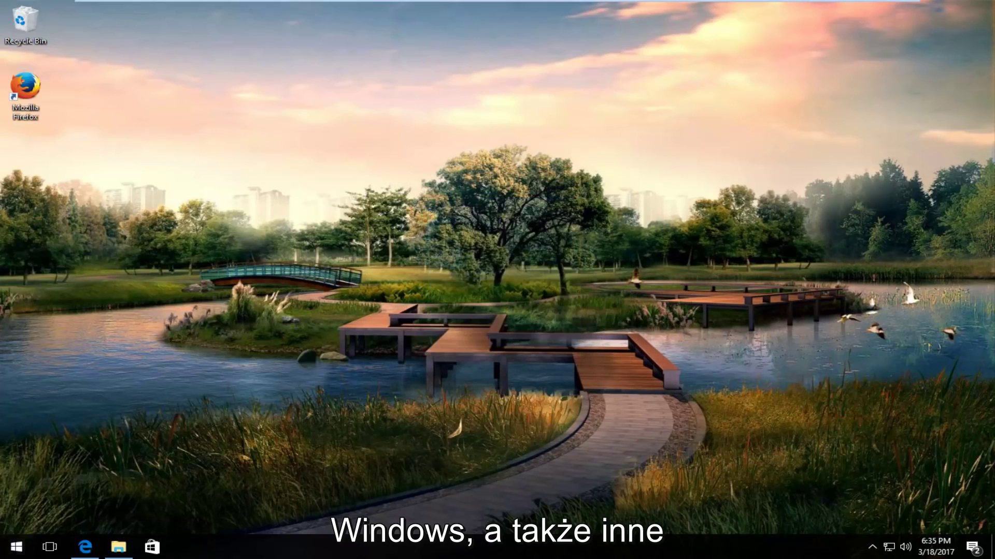
pyautogui.click(27, 552)
pyautogui.write('chess')
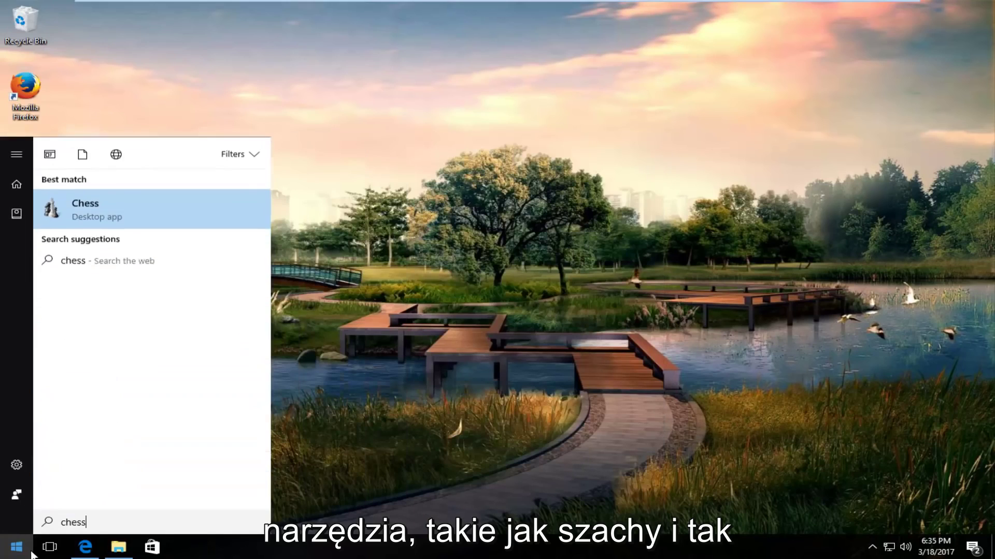
pyautogui.click(104, 216)
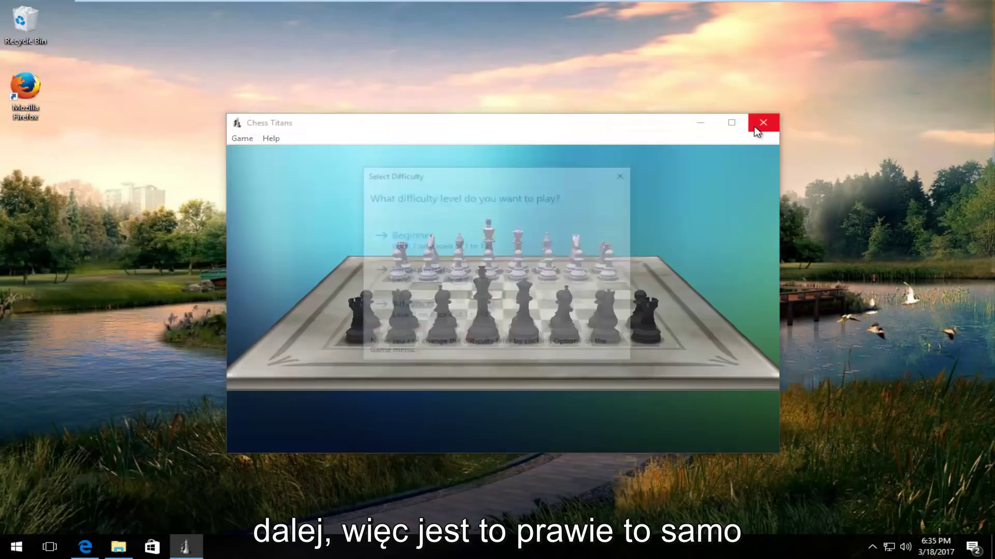
pyautogui.click(625, 174)
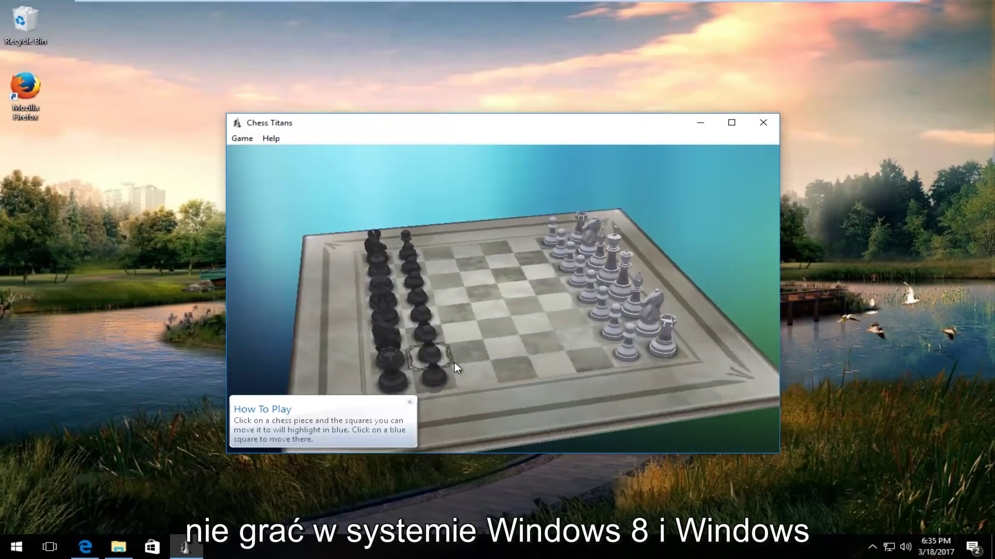
pyautogui.click(763, 123)
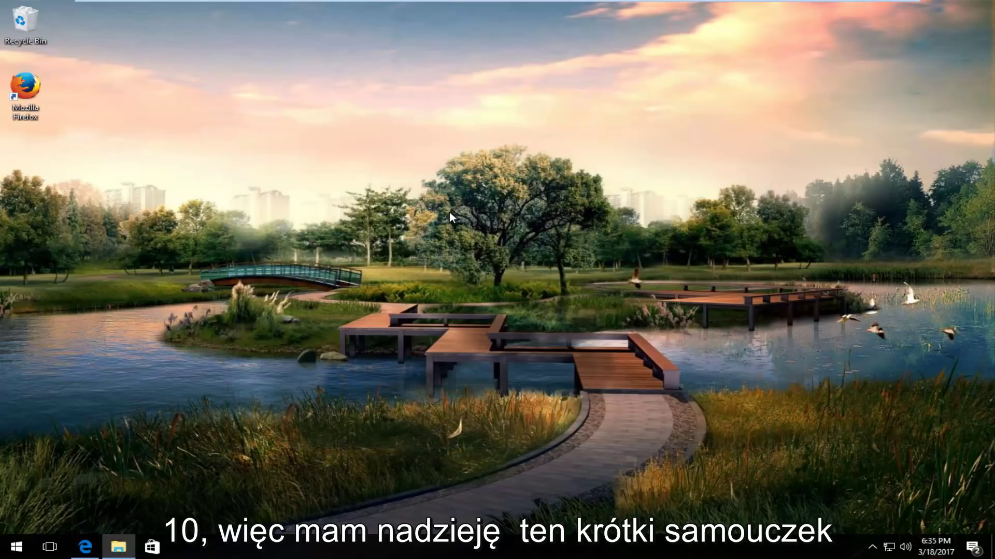